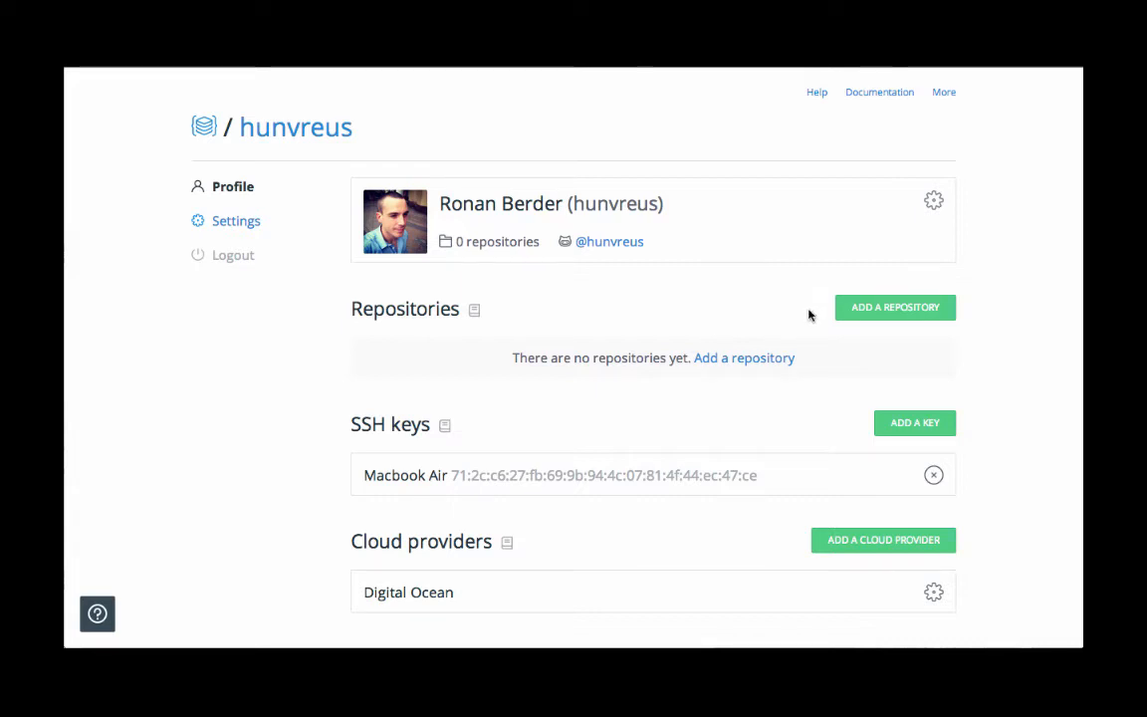
Create a new repository named test-repo
click(870, 310)
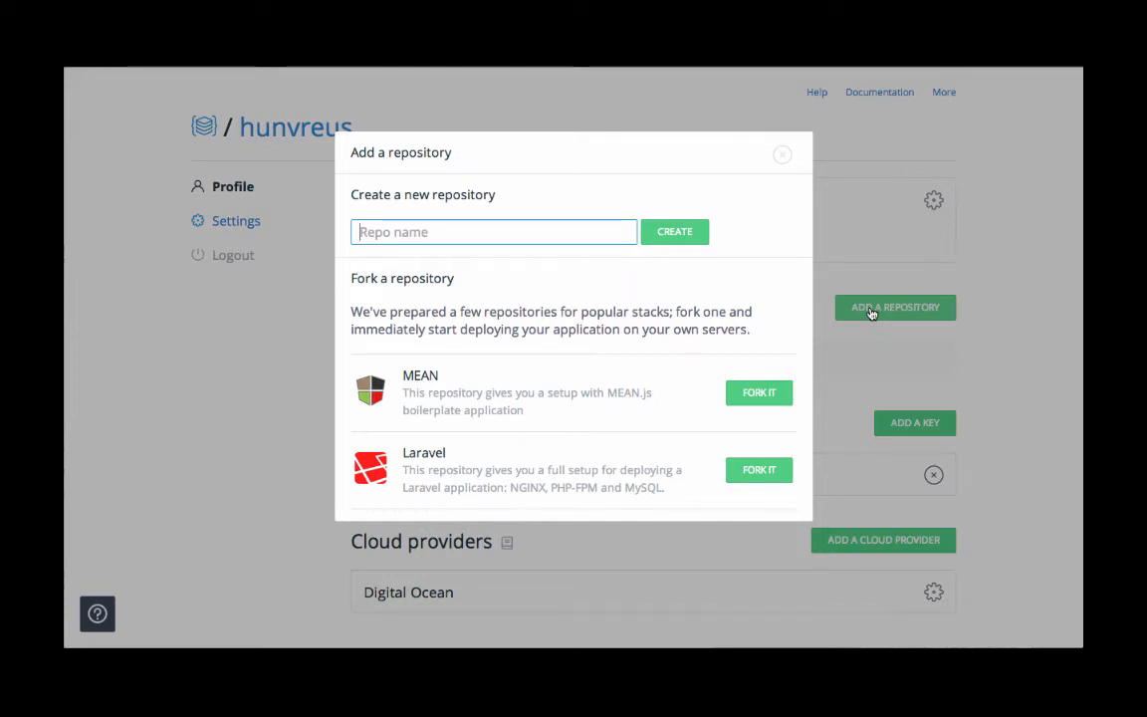
text(test-repo)
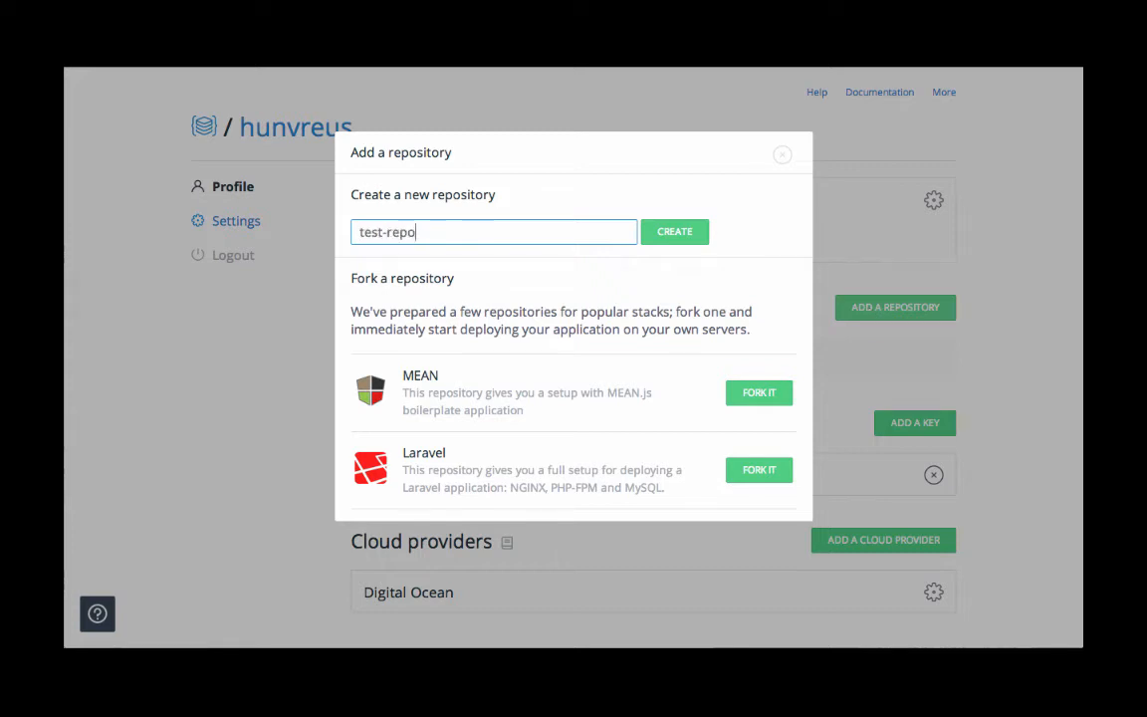
click(684, 236)
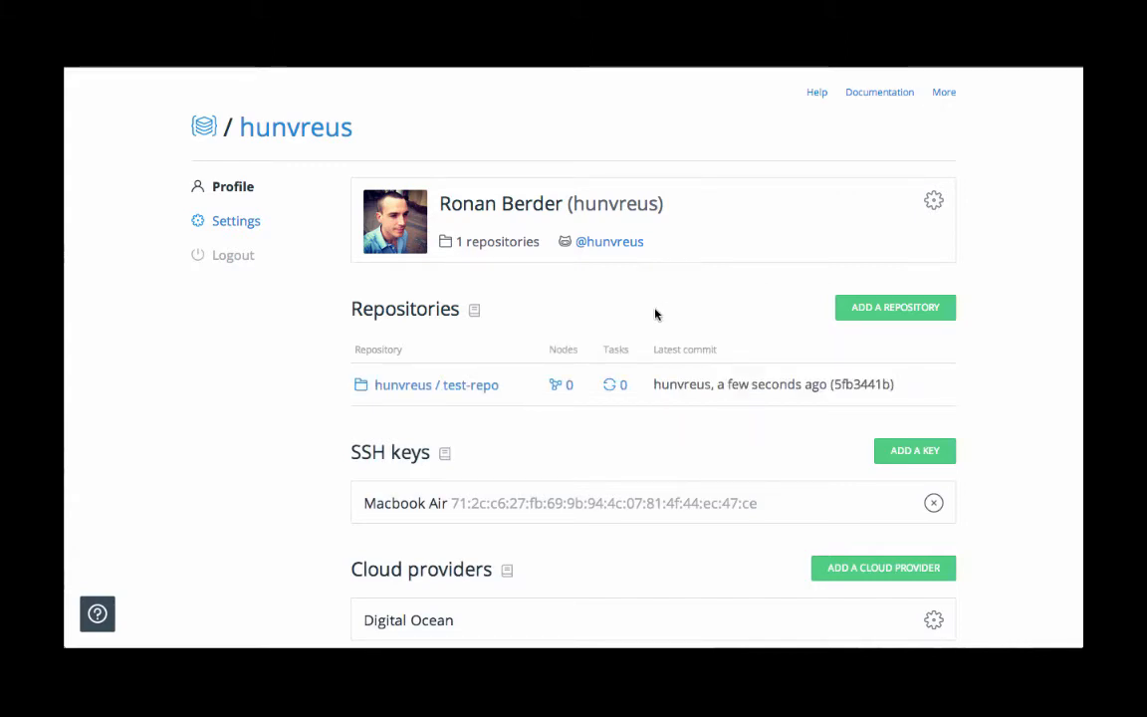
Open the test-repo repository and start adding a server to its nodes
click(440, 387)
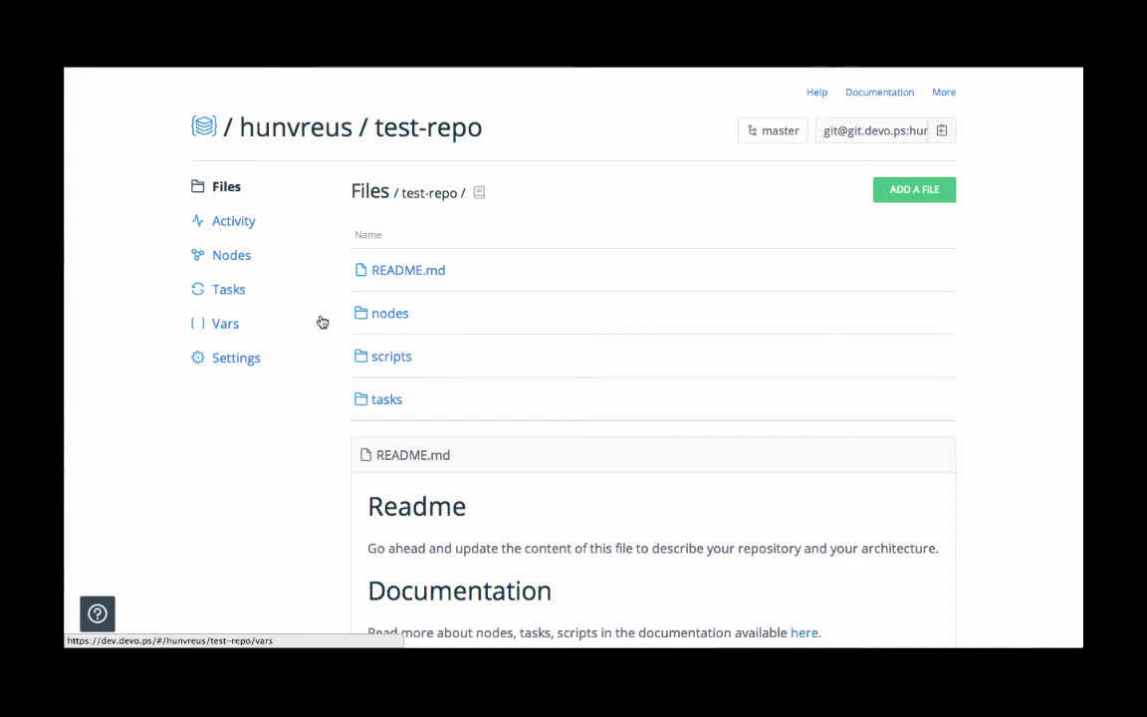
click(243, 258)
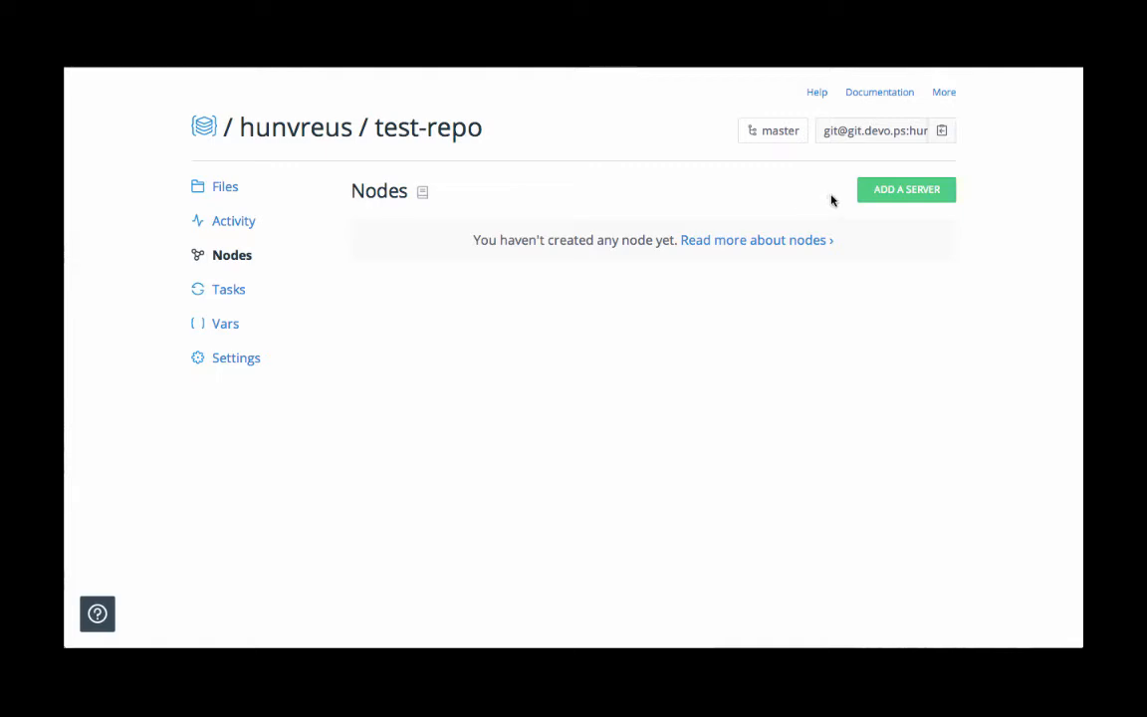
click(886, 196)
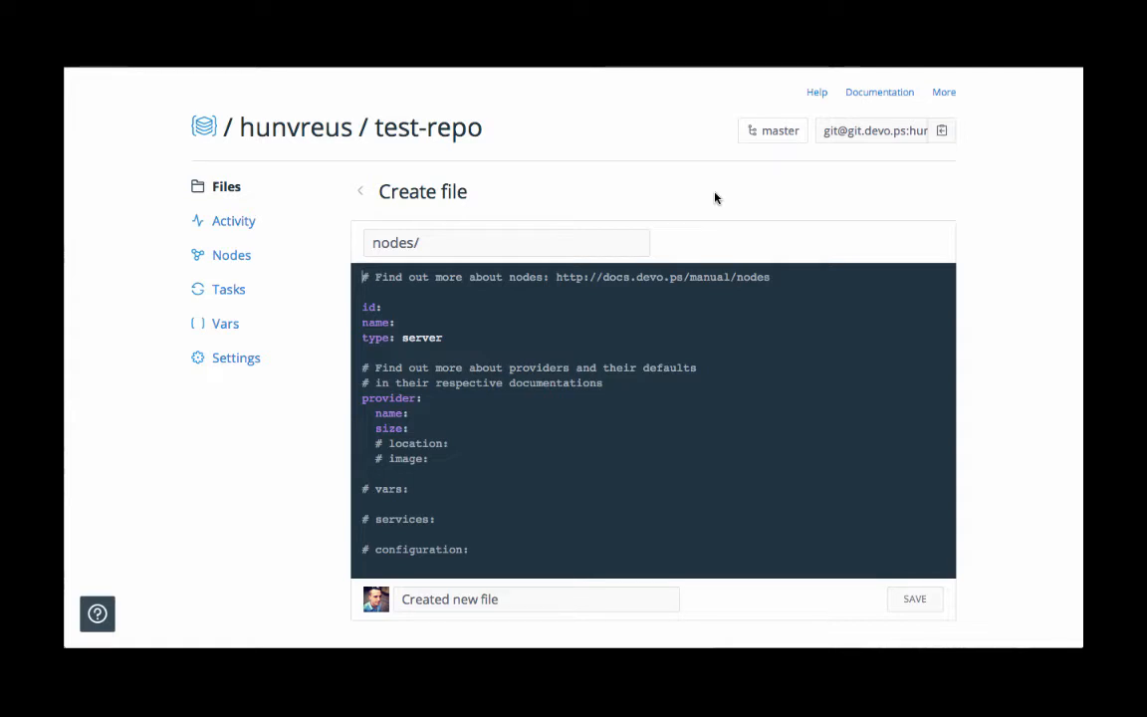
Name the new node file web.yml inside the nodes folder
click(450, 243)
text(no)
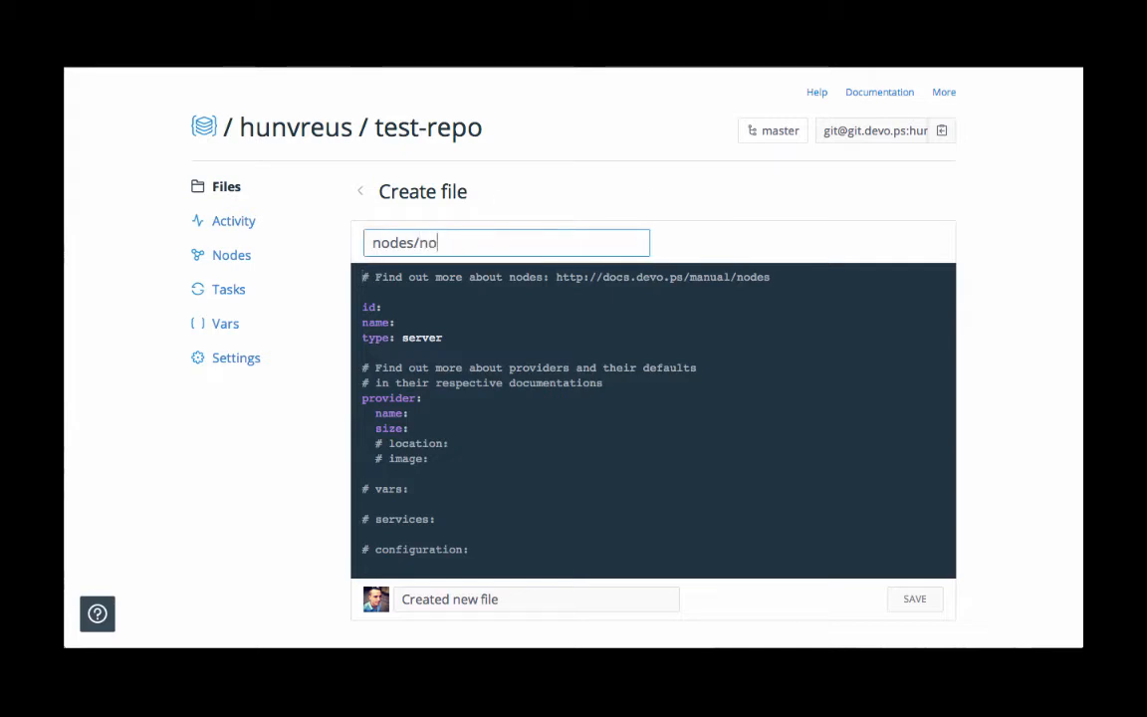
text(de)
key(BackSpace)
key(BackSpace)
key(BackSpace)
key(BackSpace)
text(web.yml)
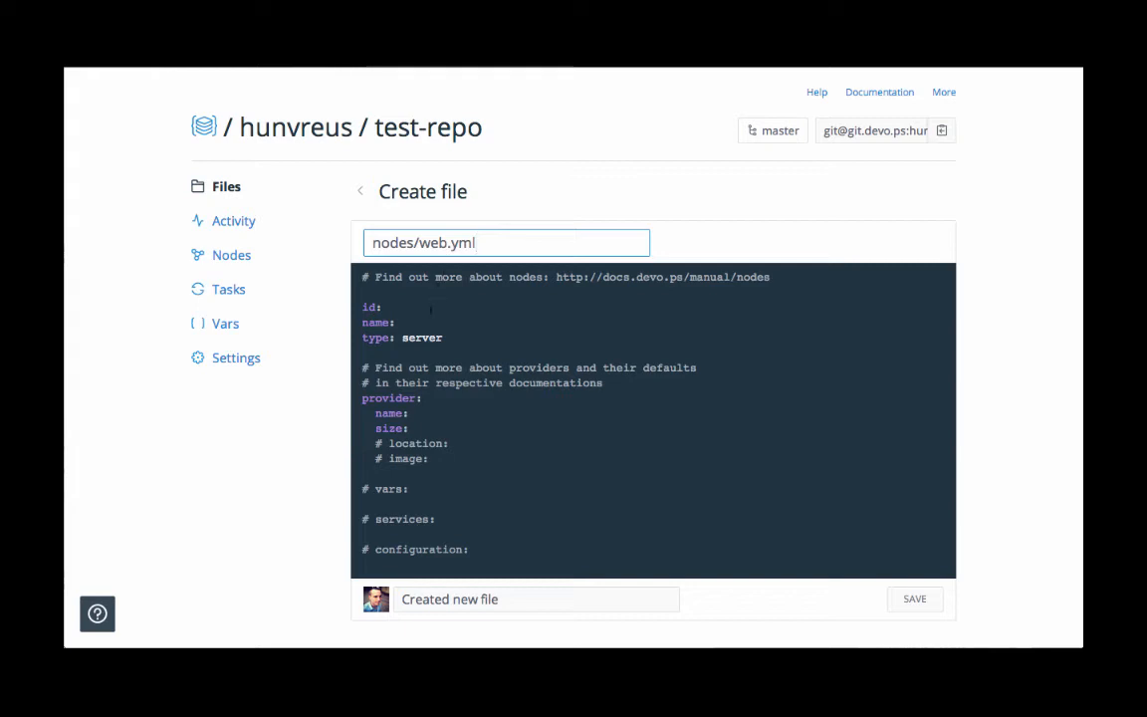
Set the node's id to web and its name to Web server in the YAML file
click(431, 309)
text(web name: )
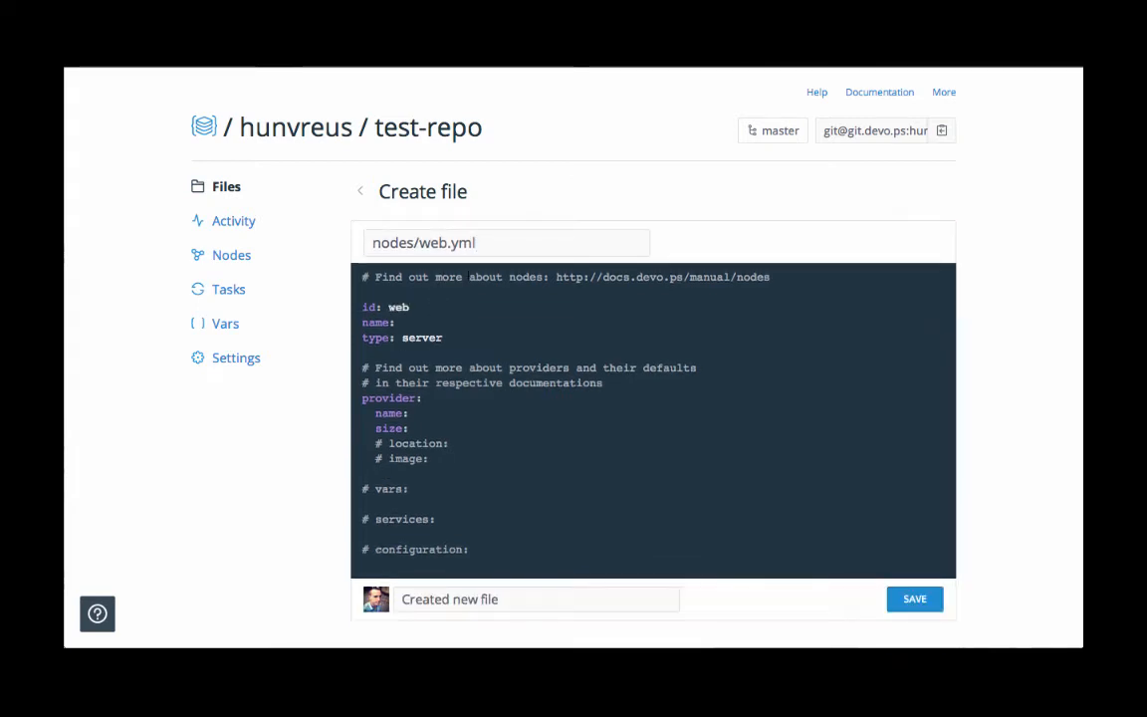
text(Web server)
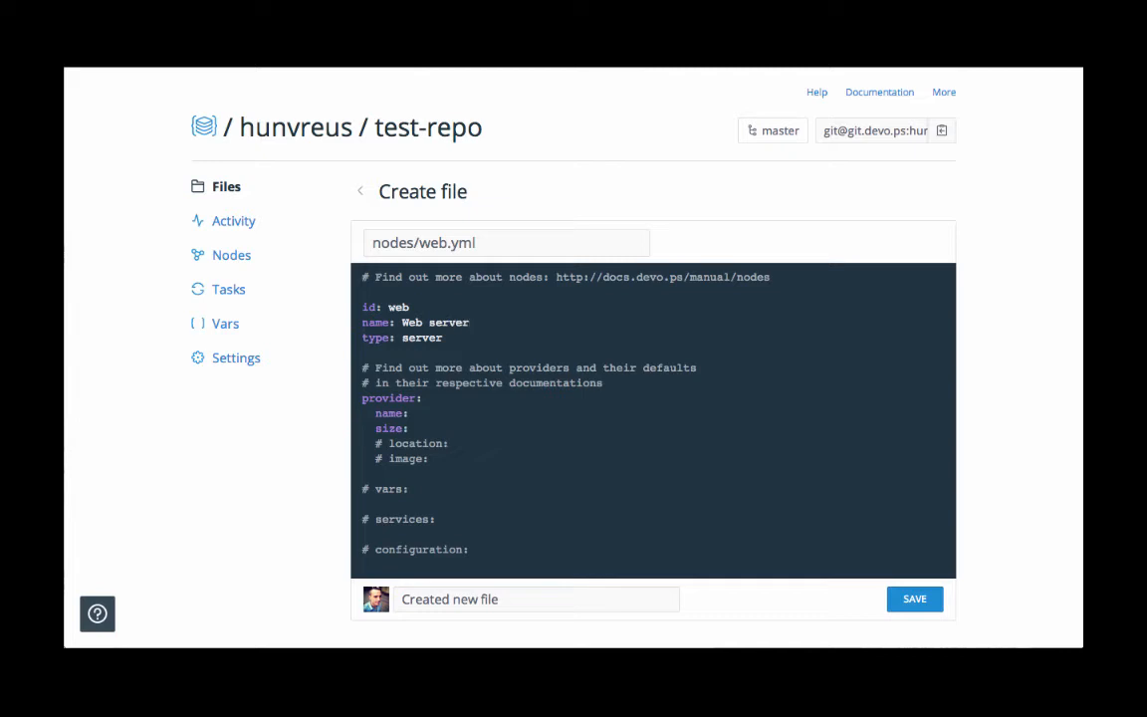
Set the provider name to digitalocean, size to 66 and the uncommented location to 3, checking the IDs against the Digital Ocean documentation
key(Down)
key(Down)
key(Down)
key(Down)
key(Down)
key(Down)
text(dig)
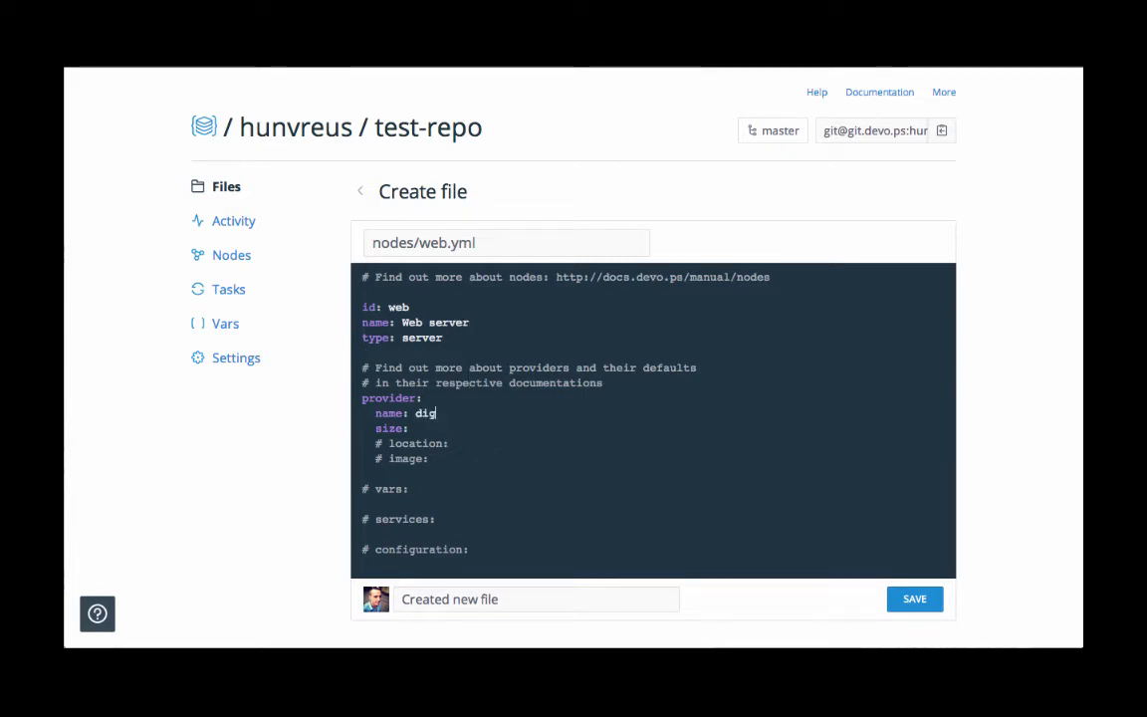
text(italocean)
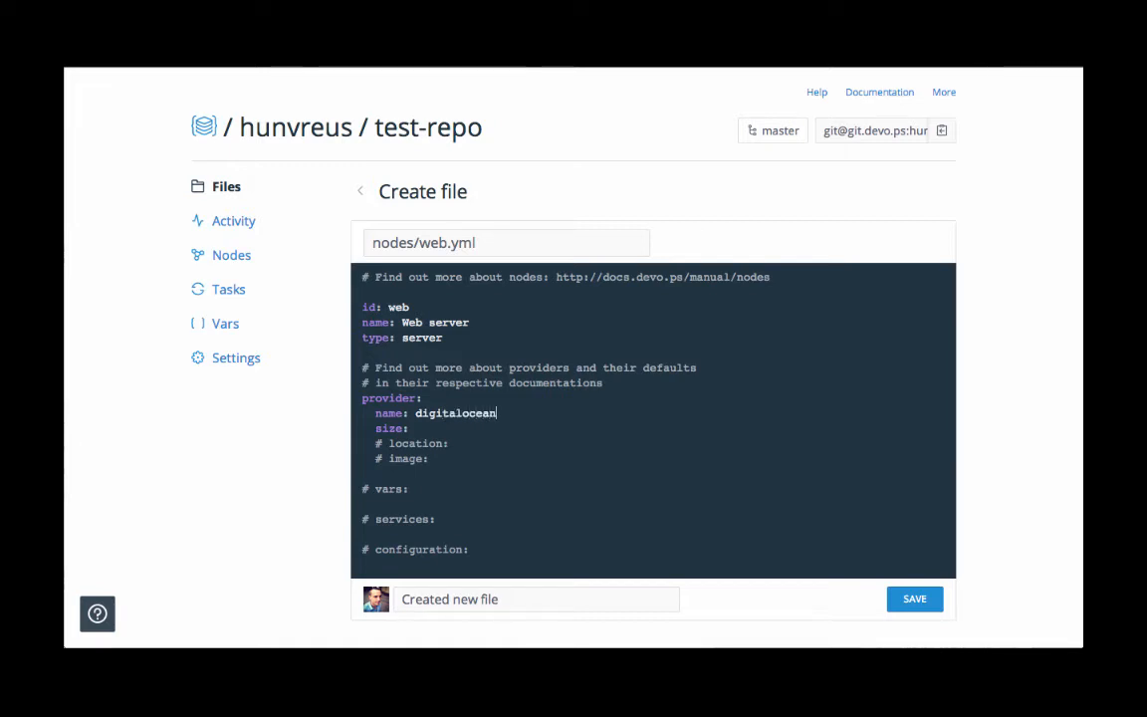
key(Down)
text(66)
key(BackSpace)
key(BackSpace)
key(End)
text(3)
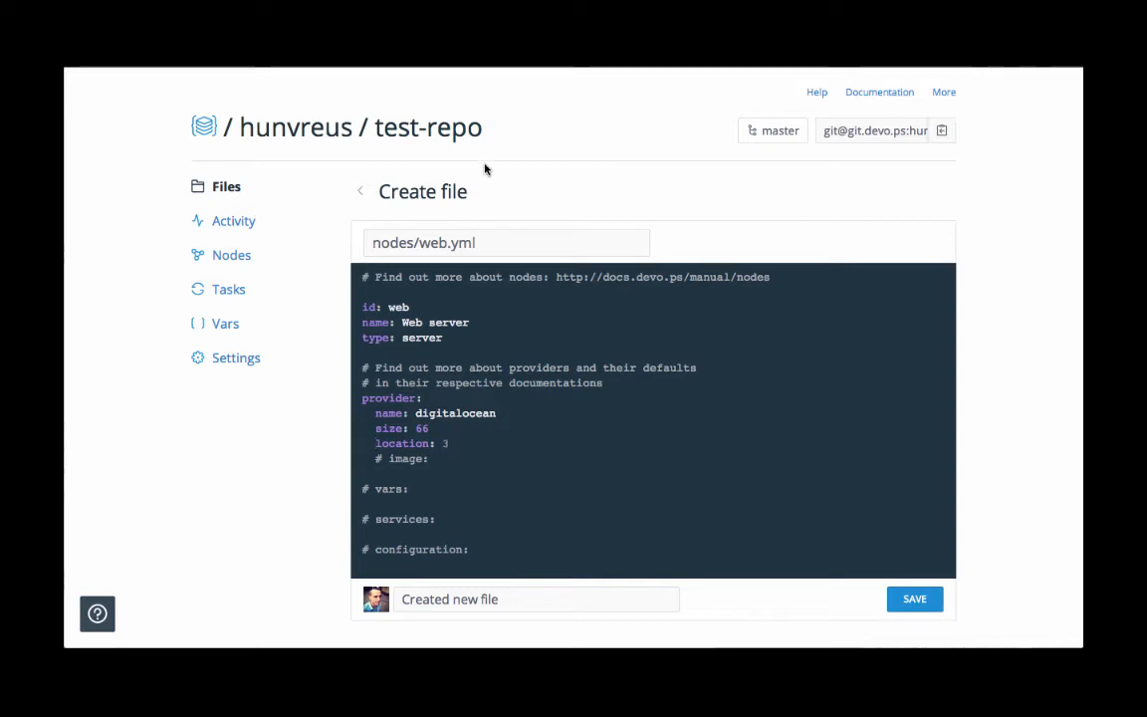
key(ctrl+Tab)
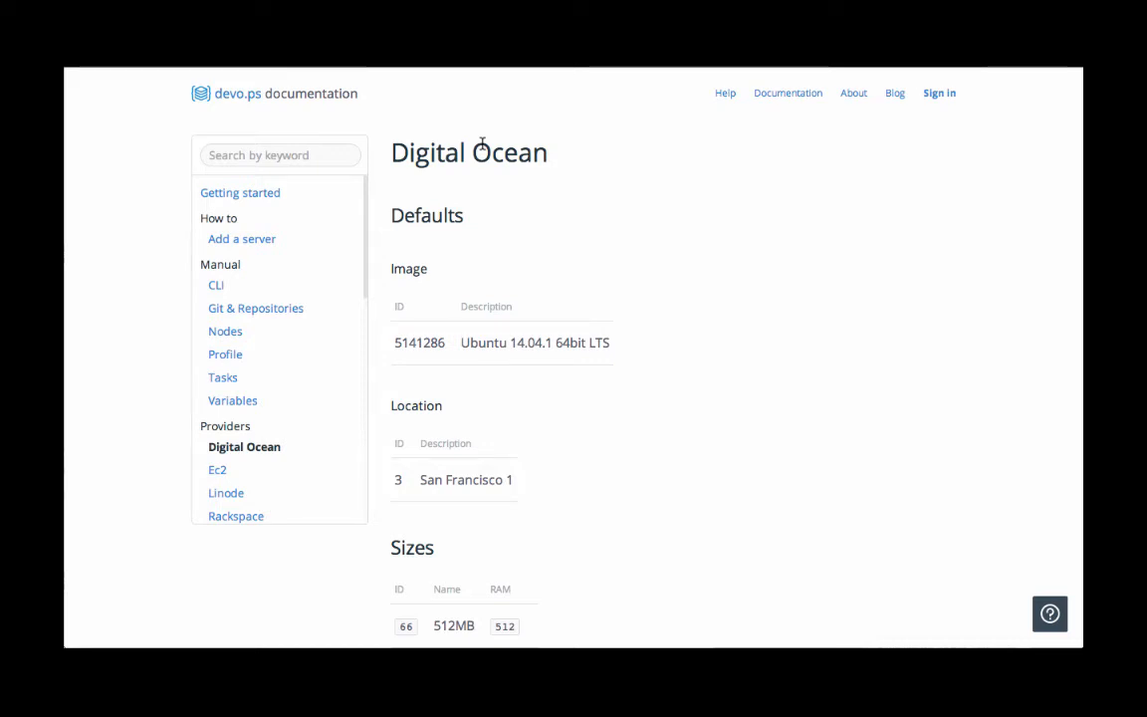
scroll(482, 144, down, 3)
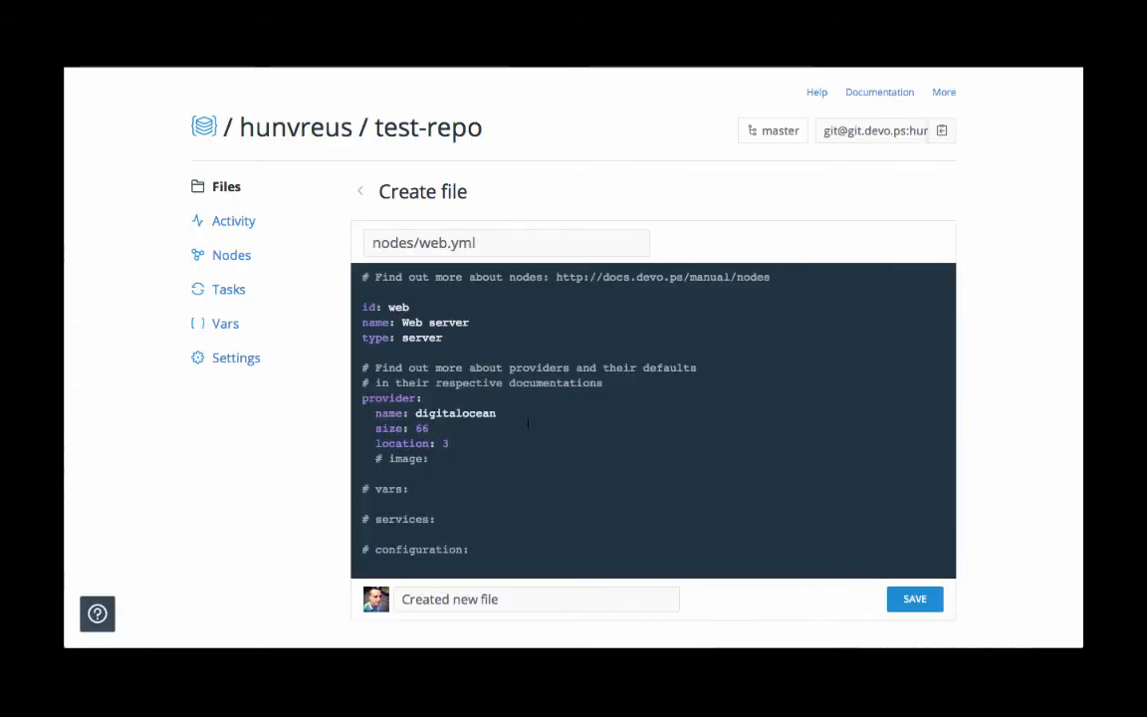
Uncomment the services section of the node file and insert an empty line beneath it
click(518, 518)
key(super+Left)
key(shift+Right)
key(shift+Right)
key(shift+Right)
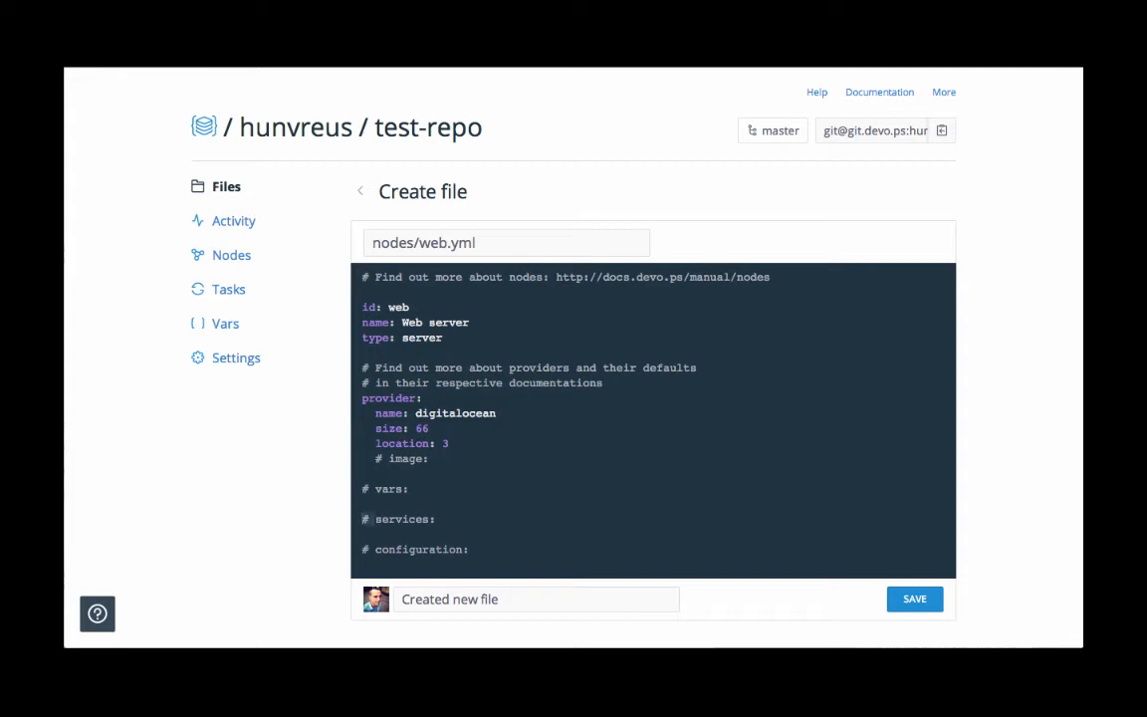
key(shift+Left)
key(BackSpace)
key(super+Right)
key(Return)
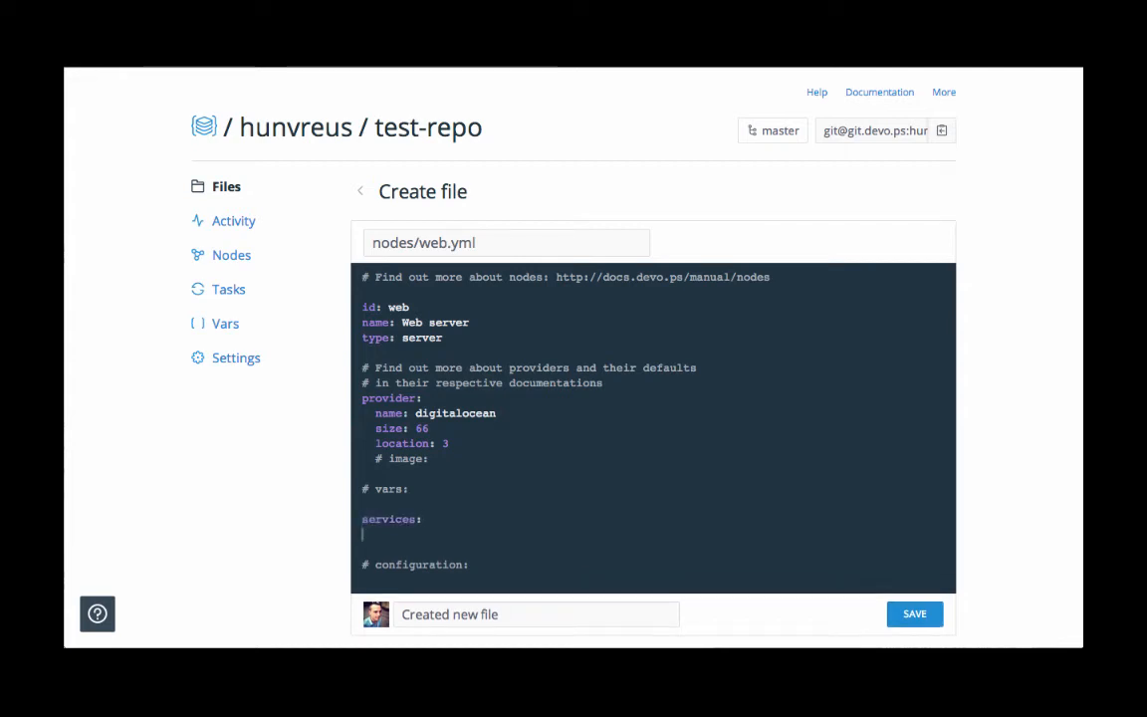
Add an indented nginx service with the value * under services and save the new node file
key(Tab)
text(nginx)
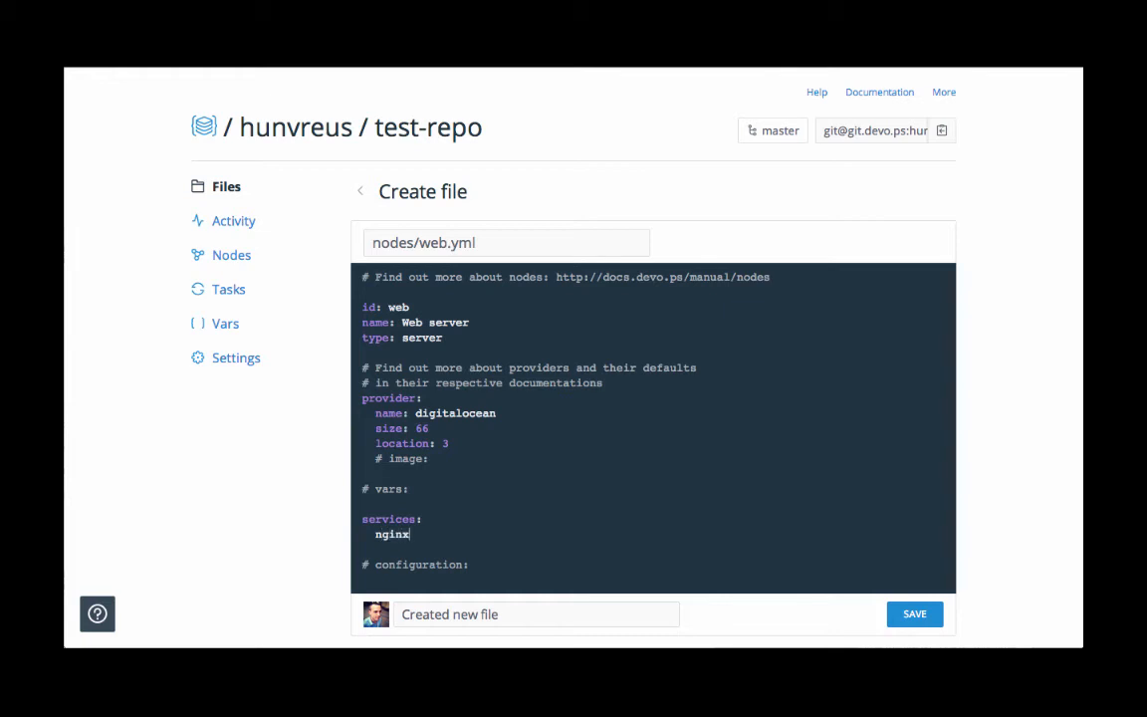
text(: ")
text(*')
click(930, 615)
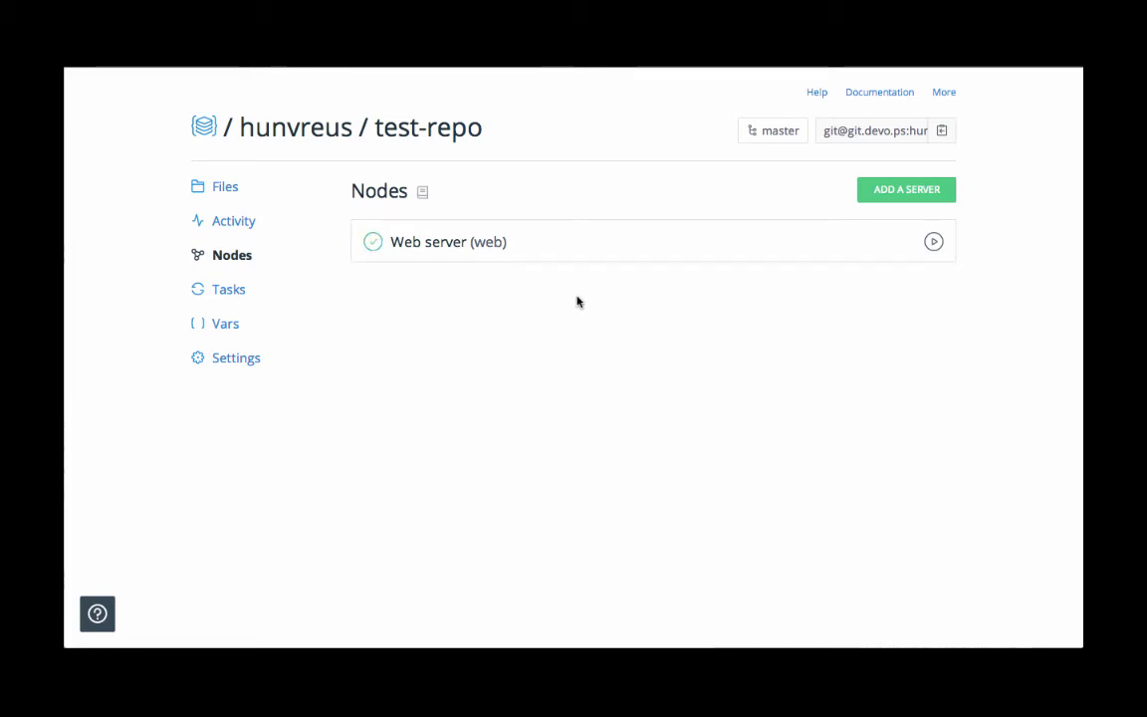
Copy the IP address from the Web server node's details, load it in an incognito window to check the site, and close that window
click(584, 251)
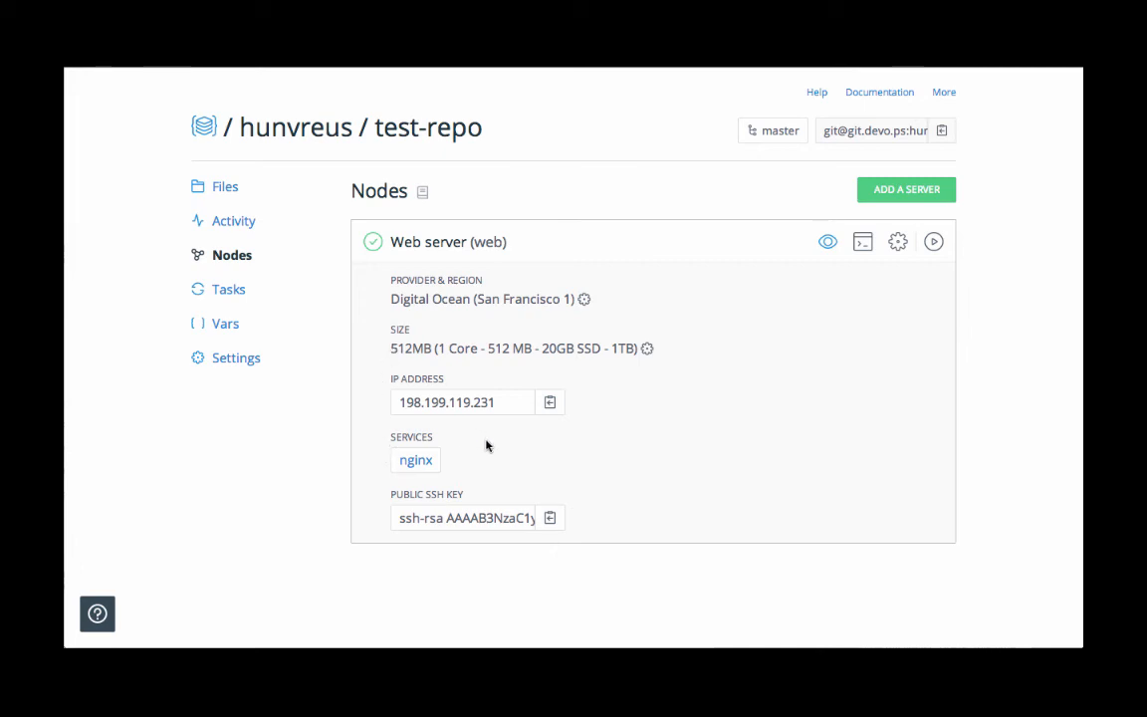
click(550, 407)
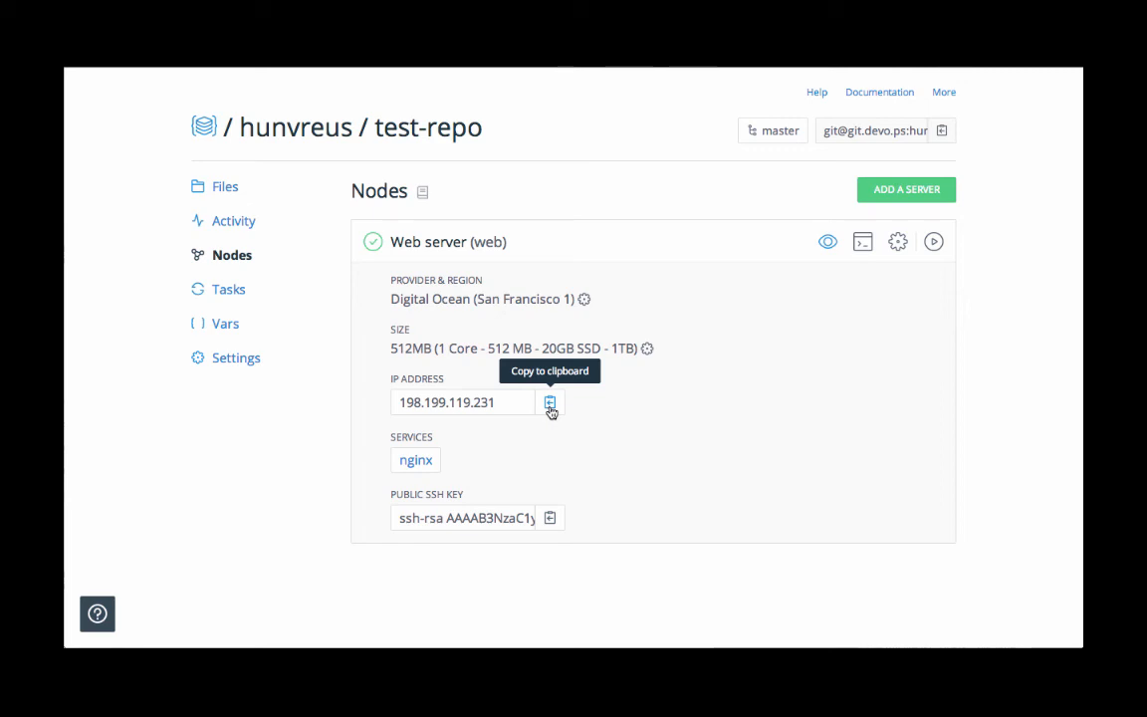
click(549, 402)
key(ctrl+shift+n)
key(ctrl+v)
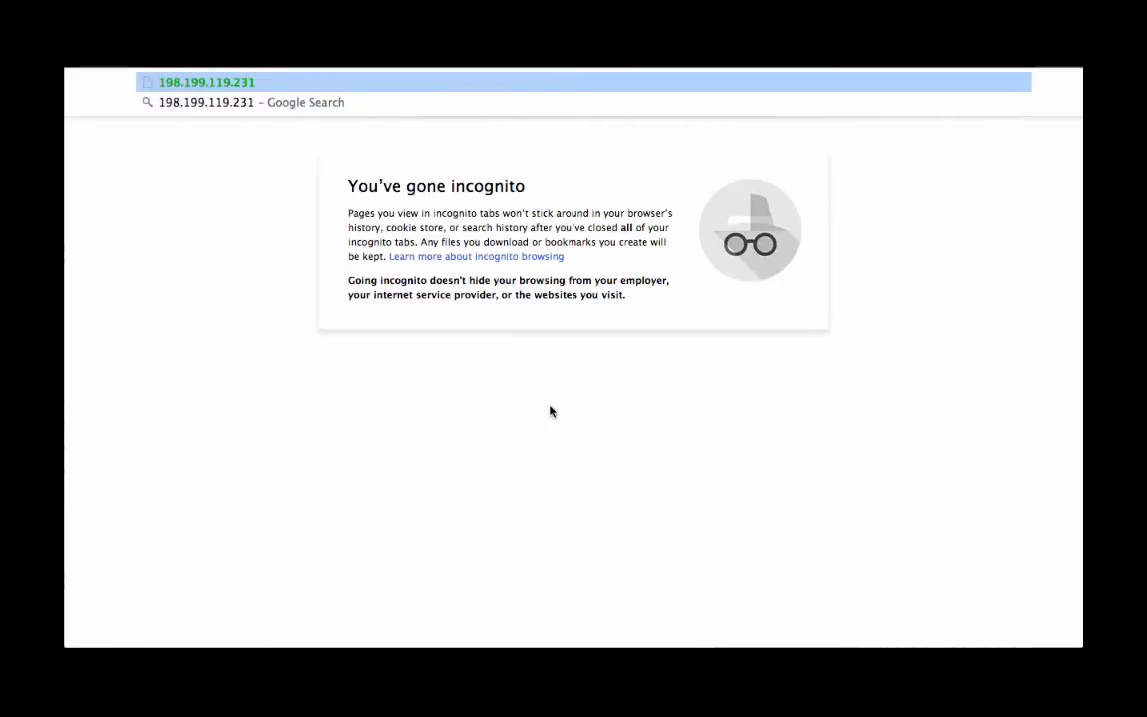
key(Return)
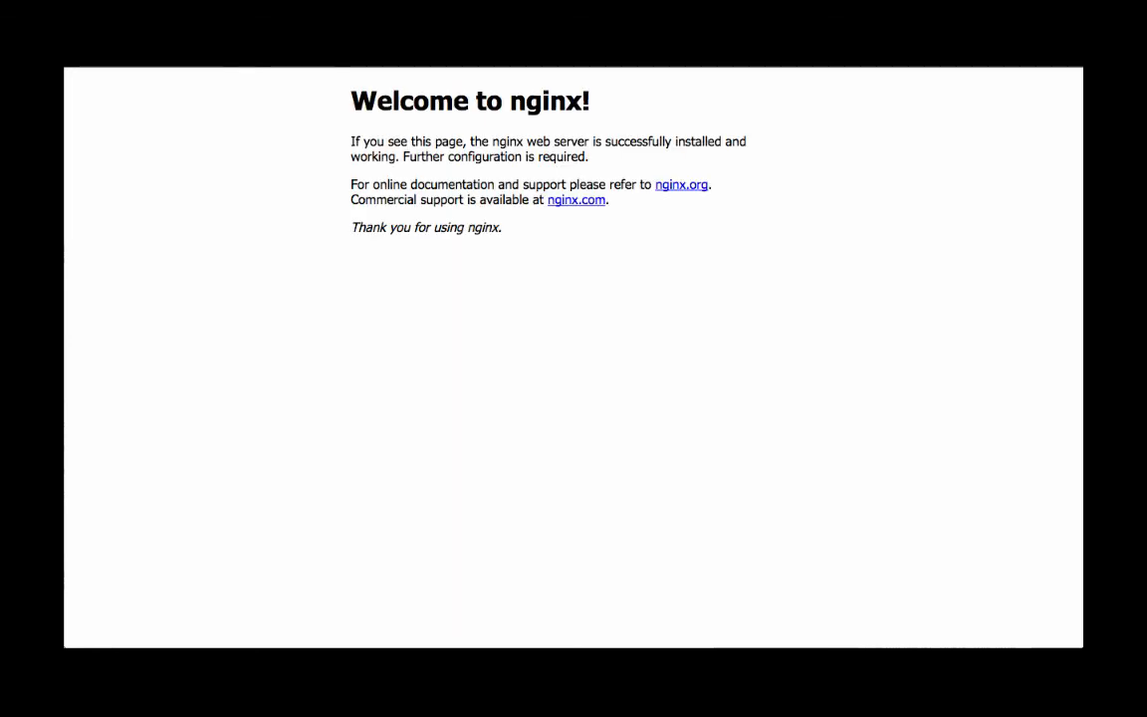
key(super+w)
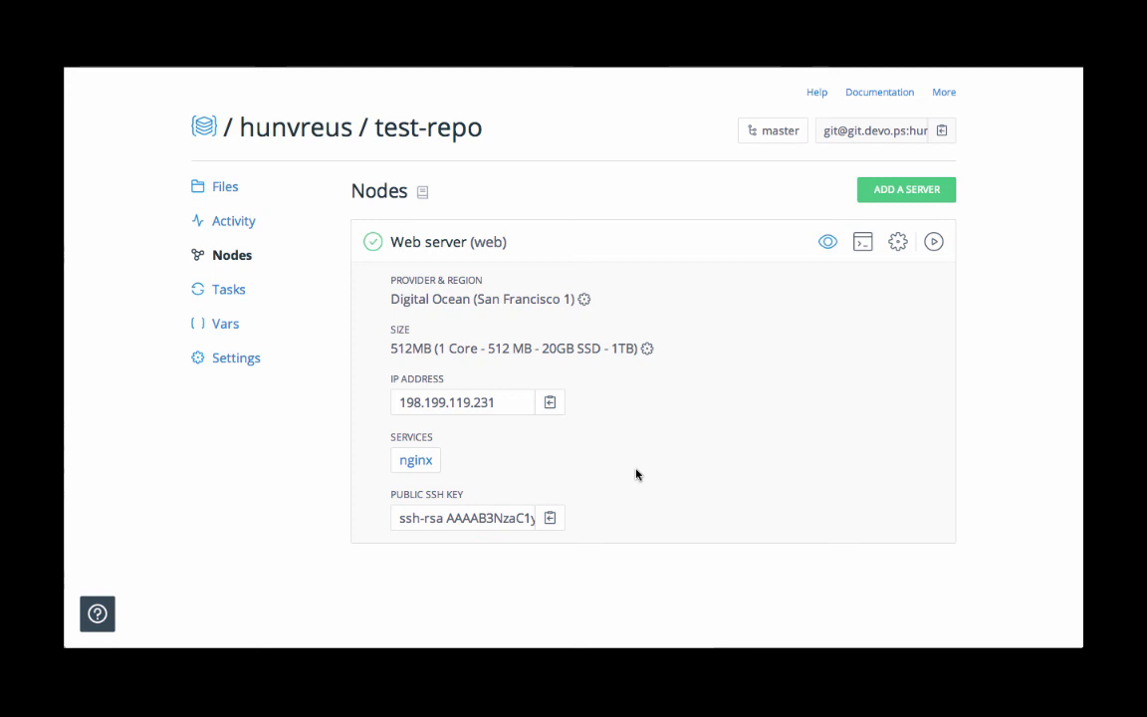
Switch to the terminal and connect over SSH to 198.199.119.231 as devops
key(super+Tab)
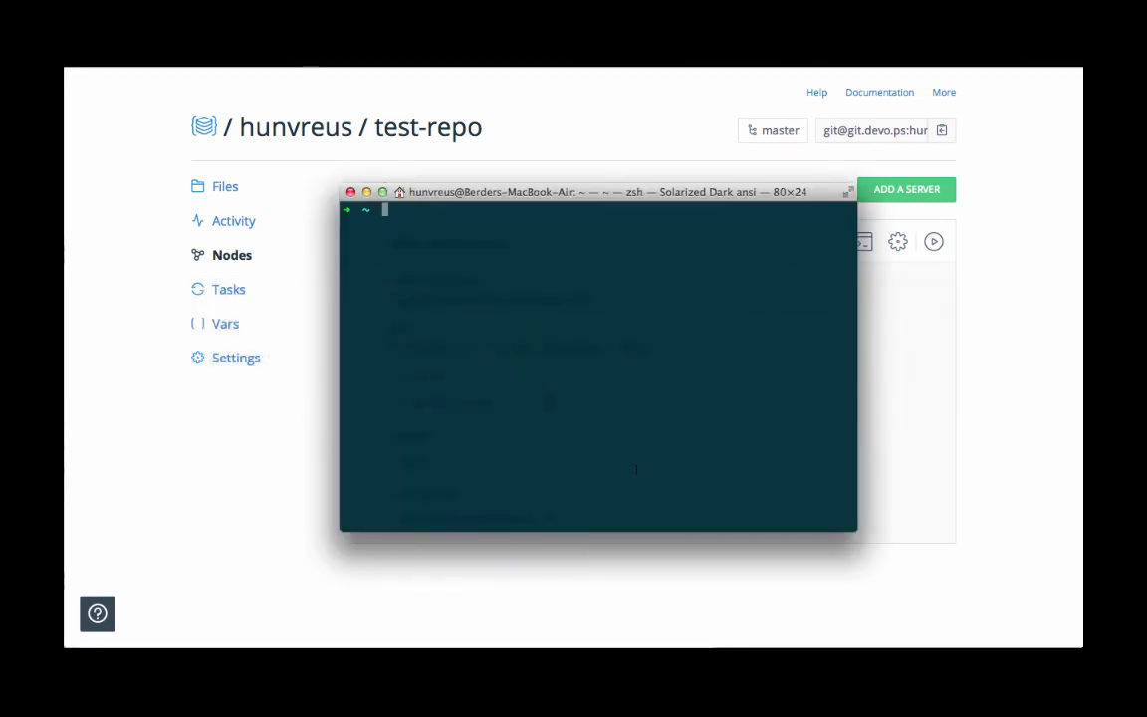
text(ssh devops@198.199.119.231)
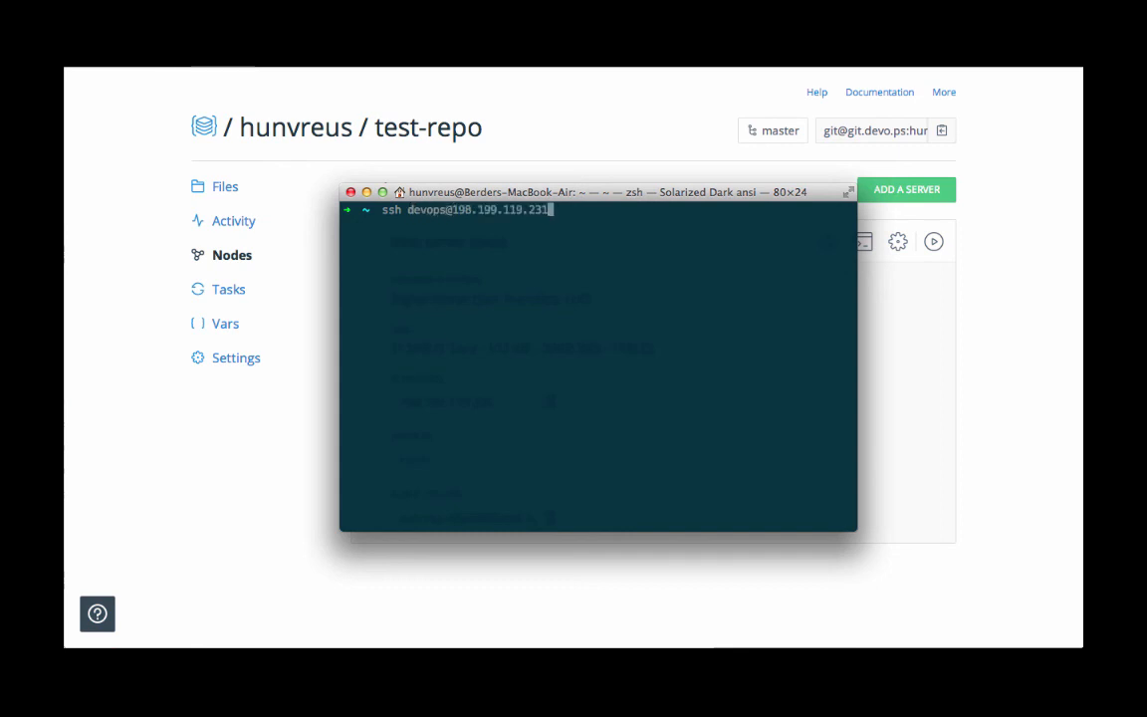
key(Return)
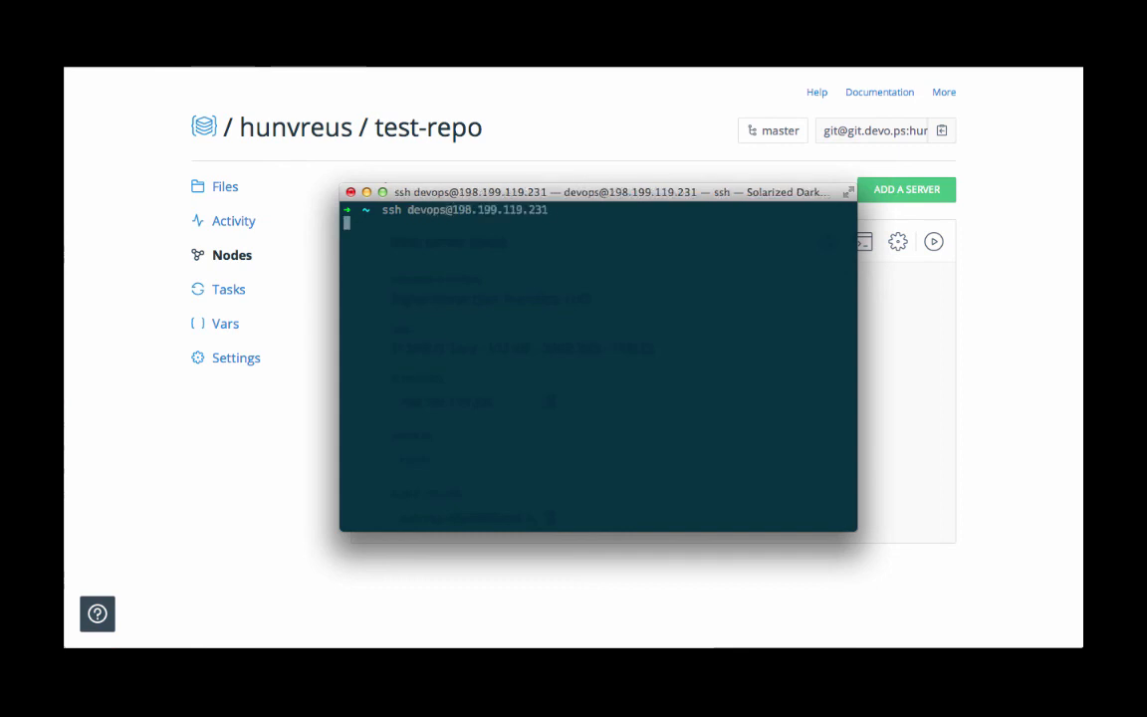